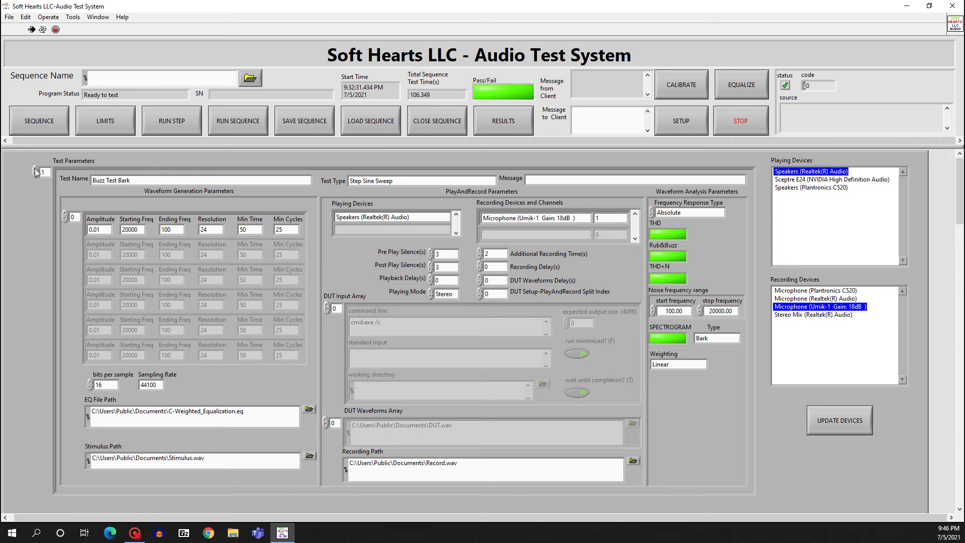
# Step the Test Parameters index up to test 2, Buzz Test Hi Res.
pyautogui.click(34, 170)
# Step back to Buzz Test Bark and check the Umik-1 microphone's calibrated sensitivity value.
pyautogui.click(36, 175)
pyautogui.click(678, 84)
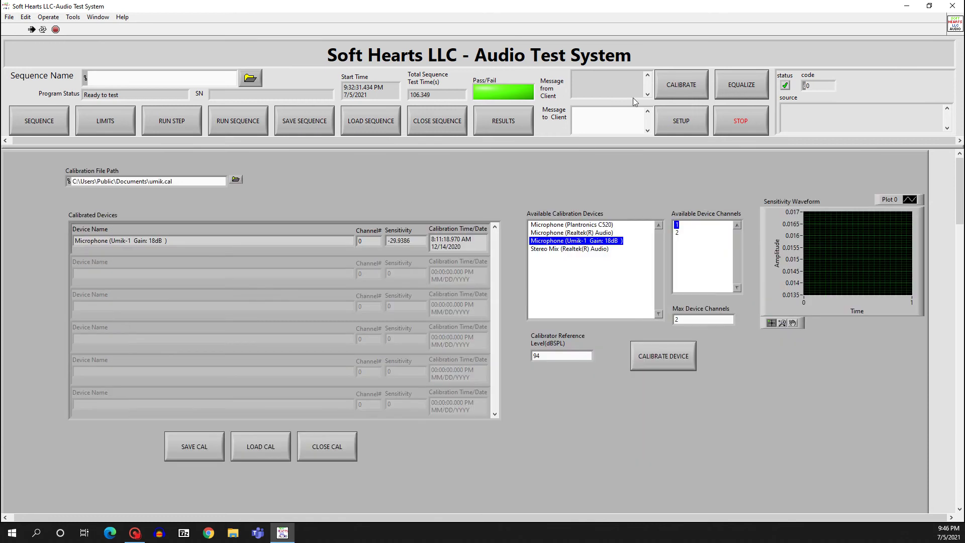
pyautogui.doubleClick(406, 241)
# Show the equalization page down to the EQ magnitude, phase and THD graphs at 94 dBSPL.
pyautogui.click(747, 86)
pyautogui.scroll(-10, 506, 327)
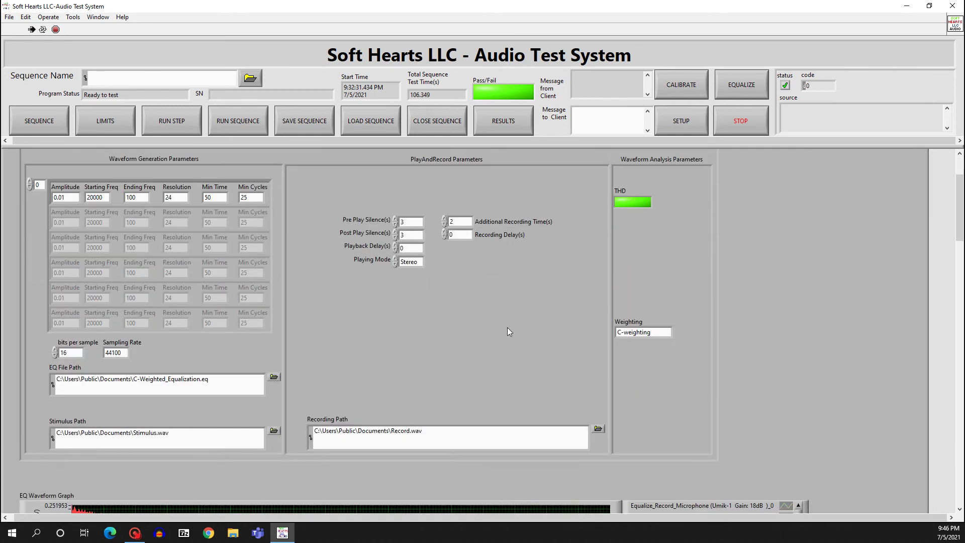
pyautogui.scroll(-1, 499, 321)
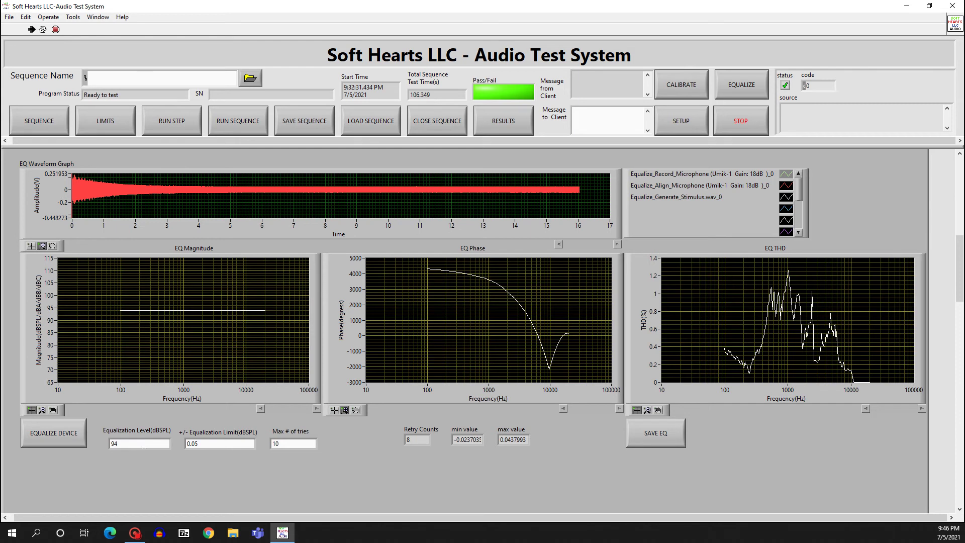
# Return to the sequence test parameters and select the EQ file path for Buzz Test Bark.
pyautogui.click(40, 122)
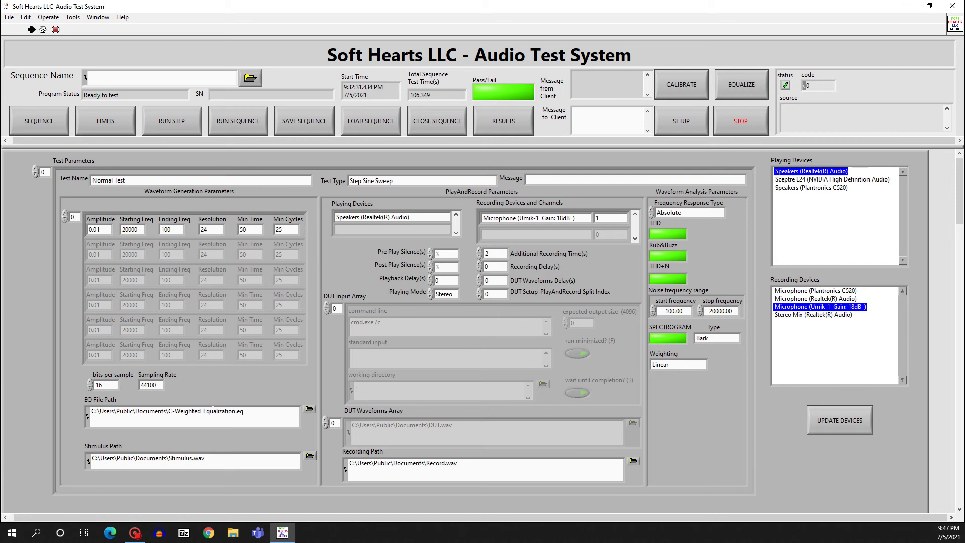
pyautogui.tripleClick(212, 411)
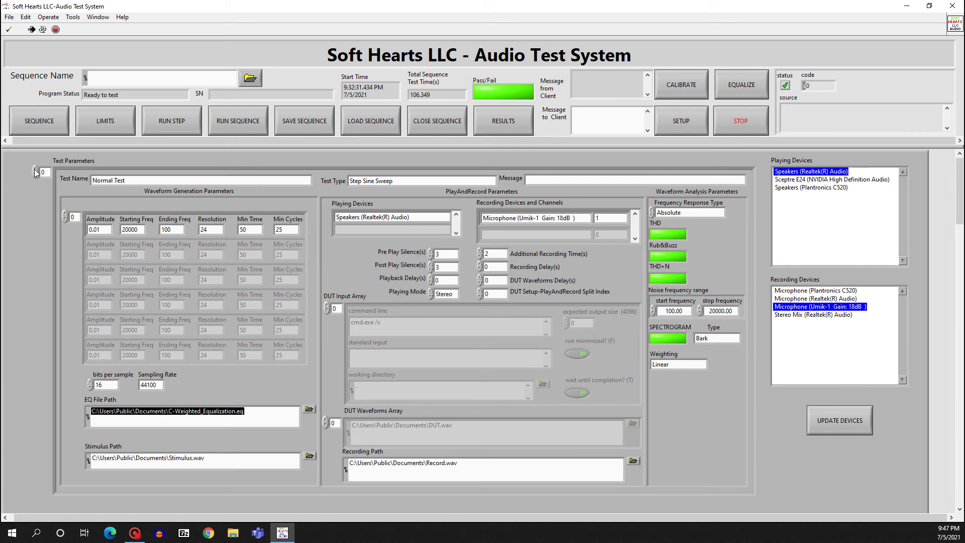
pyautogui.click(34, 168)
pyautogui.doubleClick(179, 412)
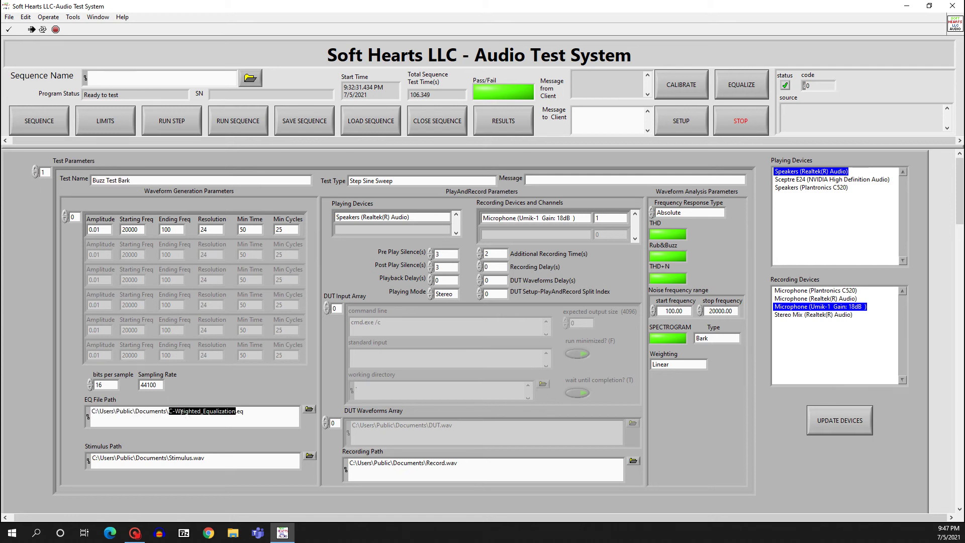
pyautogui.tripleClick(179, 412)
# Step up to Buzz Test Hi Res, then back down to Normal Test at index 0.
pyautogui.click(35, 168)
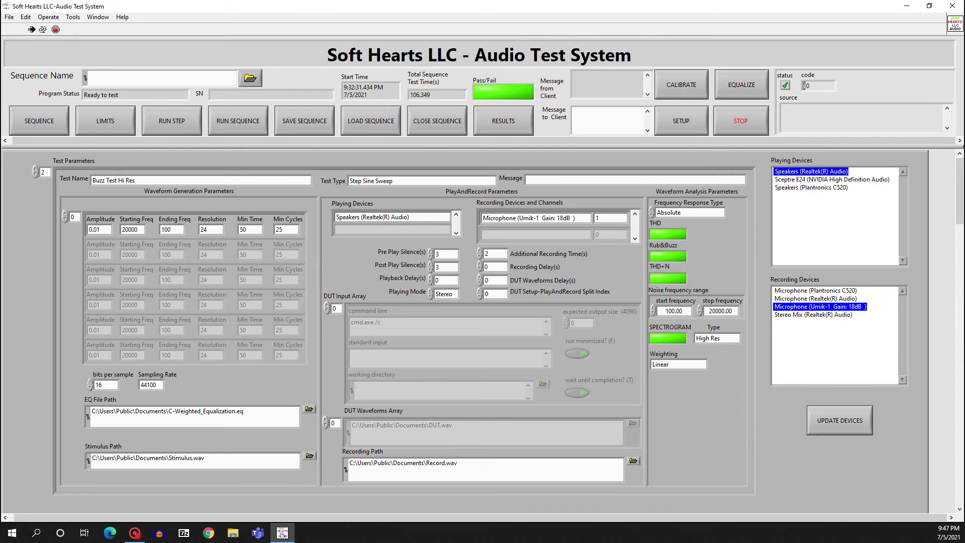
pyautogui.click(35, 174)
pyautogui.click(35, 174)
# Run the full sequence of Normal Test, Buzz Test Bark and Buzz Test Hi Res to completion.
pyautogui.click(253, 113)
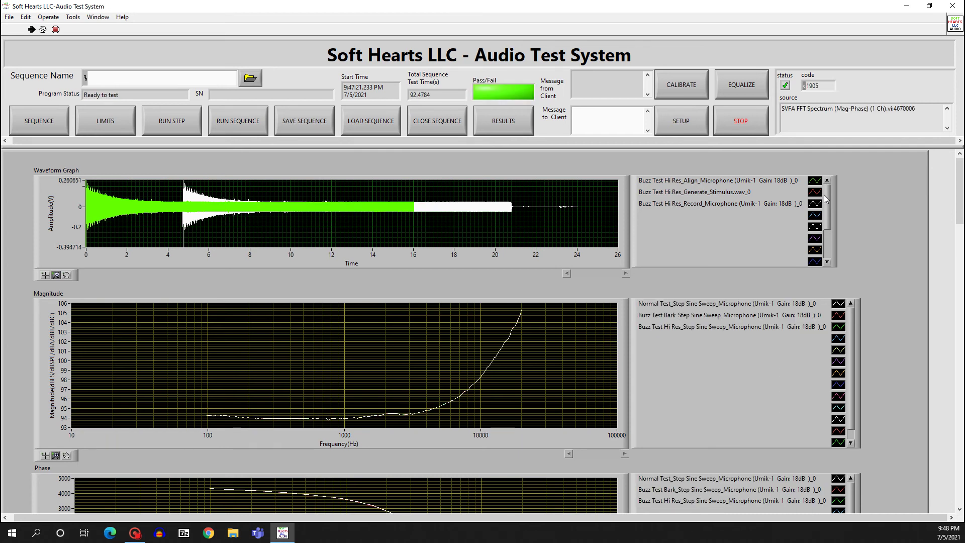
# Scroll past the Phase, THD, Rub&Buzz, THD+N and Curve graphs to the Spectrogram Test Results.
pyautogui.moveTo(826, 198)
pyautogui.mouseDown()
pyautogui.moveTo(826, 232)
pyautogui.moveTo(829, 190)
pyautogui.mouseUp()
pyautogui.scroll(-3, 861, 245)
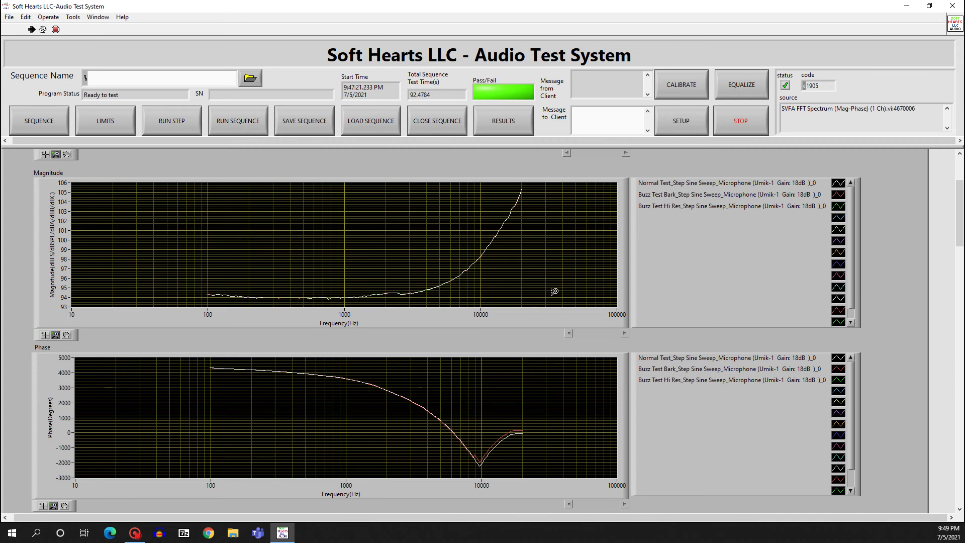
pyautogui.scroll(-2, 517, 311)
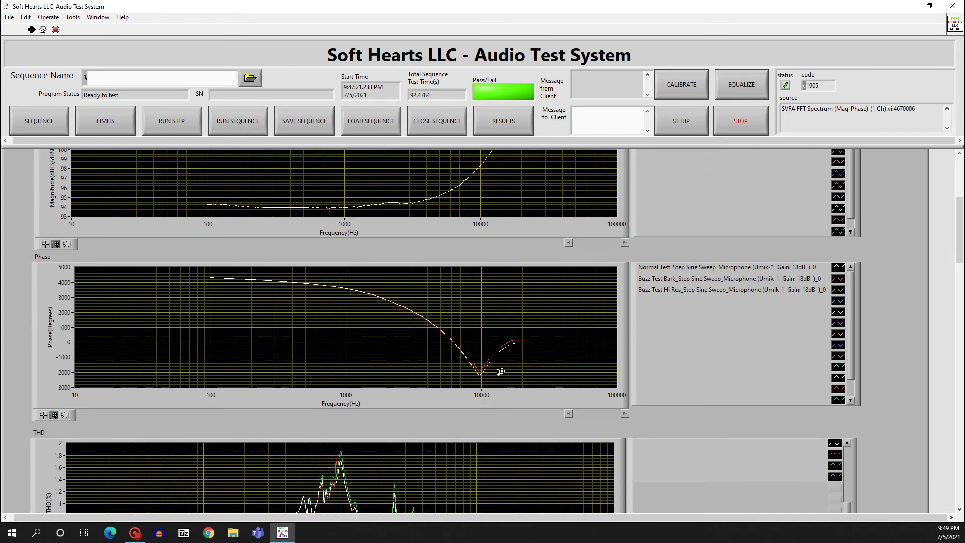
pyautogui.scroll(-3, 503, 354)
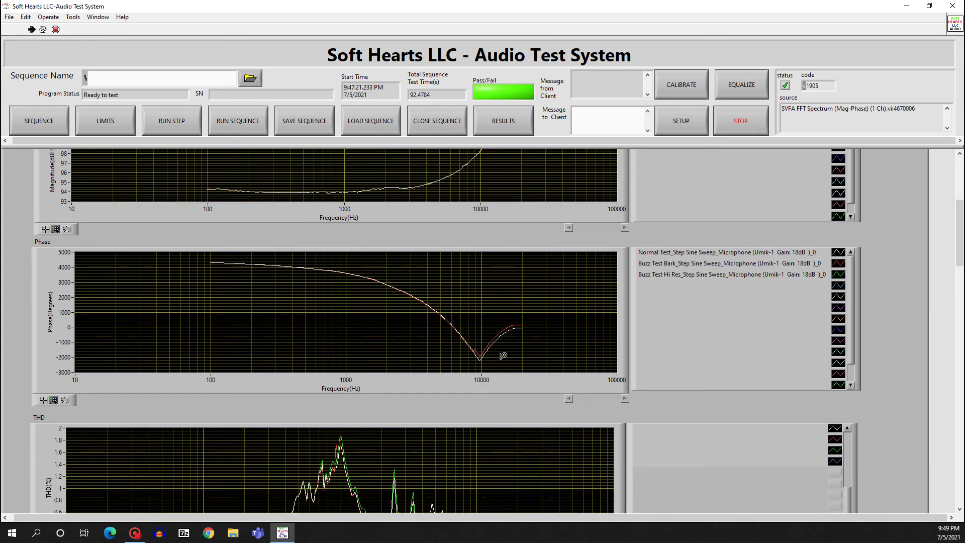
pyautogui.scroll(-4, 501, 354)
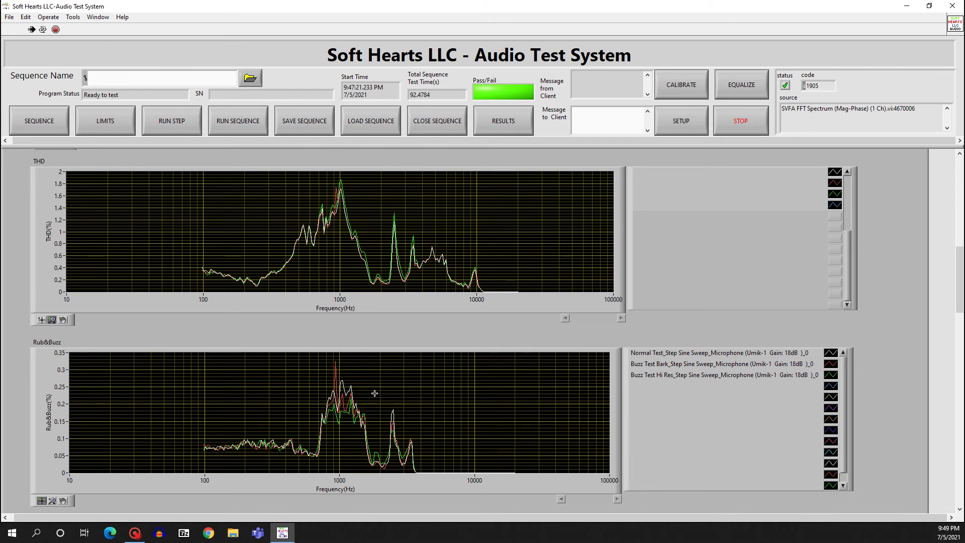
pyautogui.scroll(-2, 393, 377)
pyautogui.scroll(-3, 392, 378)
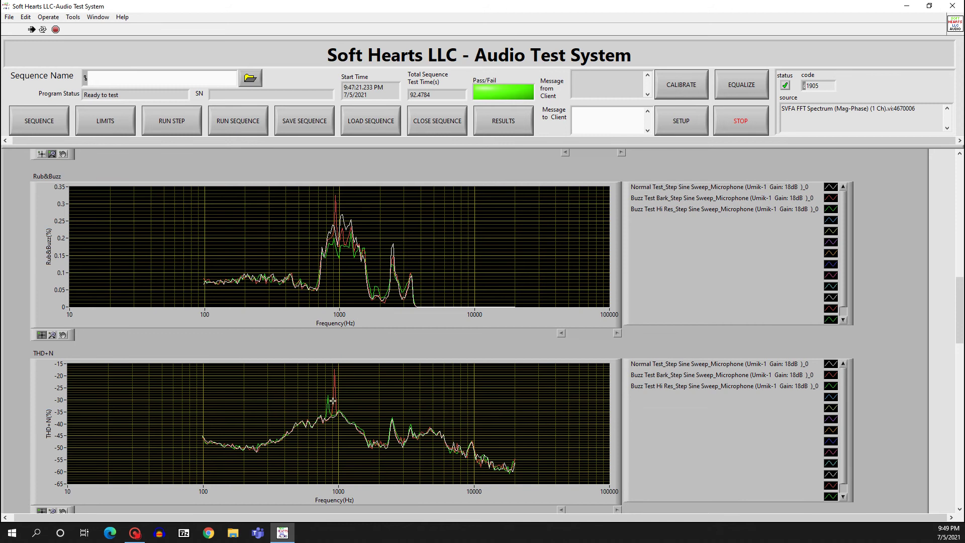
pyautogui.scroll(-3, 452, 443)
pyautogui.scroll(-7, 452, 442)
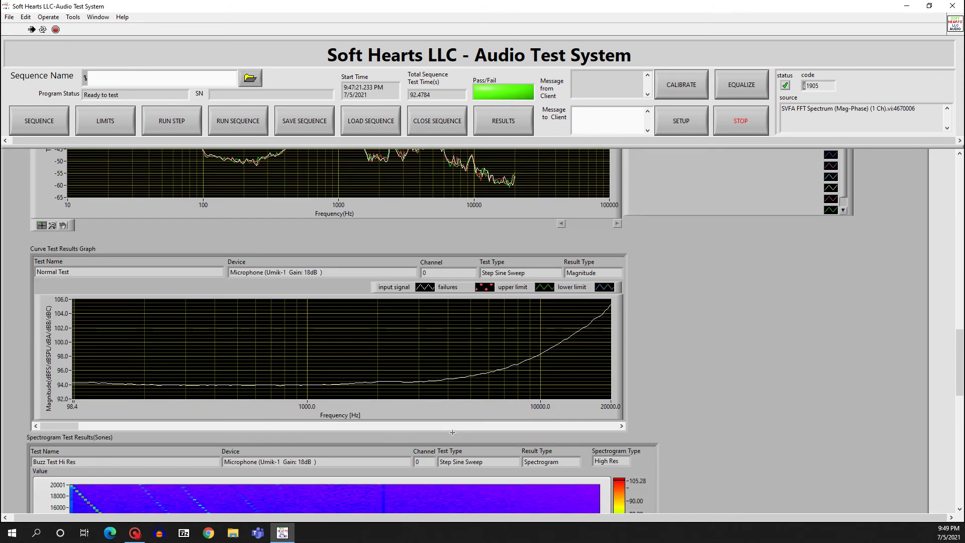
pyautogui.scroll(-3, 426, 442)
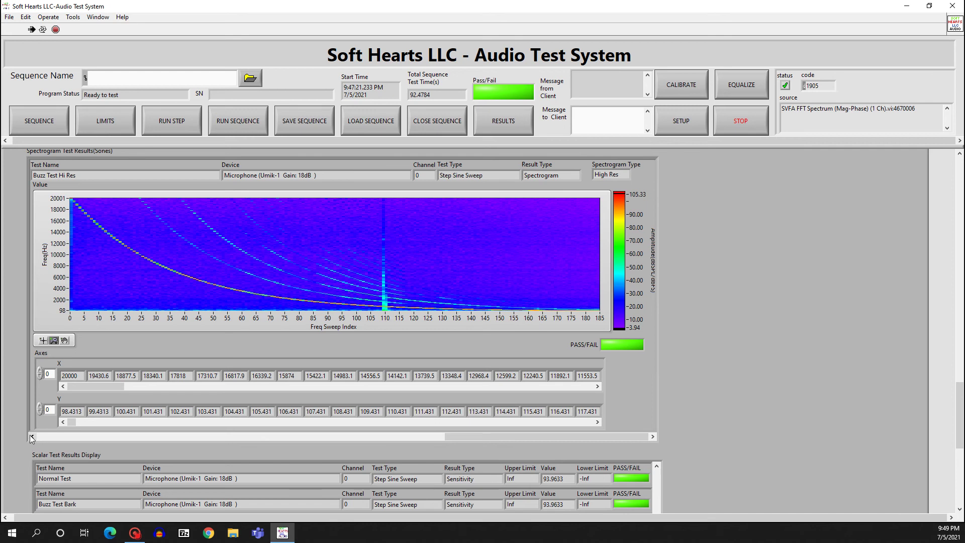
# Show the Normal Test spectrogram and try colour-scale minimums of -1.00, -1.10 and -1.2.
pyautogui.click(32, 436)
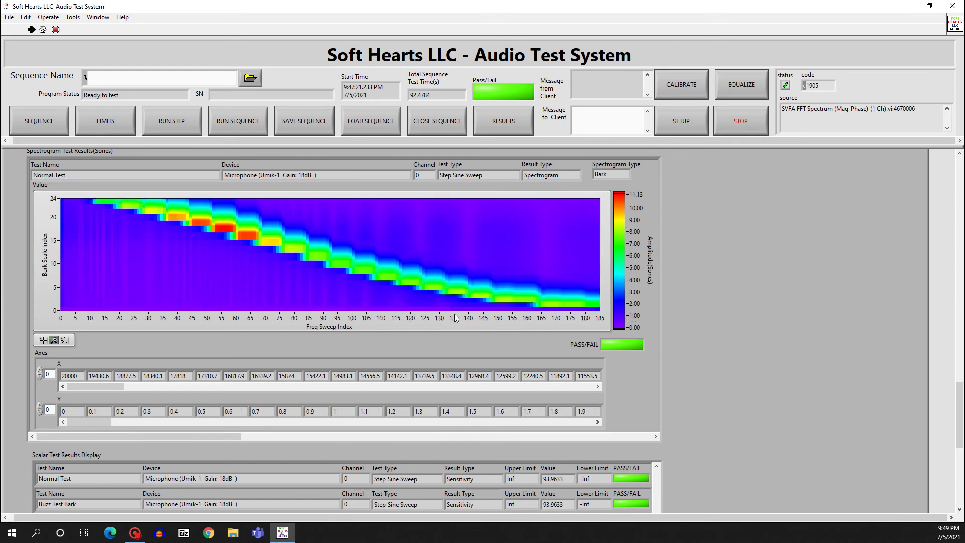
pyautogui.doubleClick(636, 328)
pyautogui.write('-1')
pyautogui.press('Return')
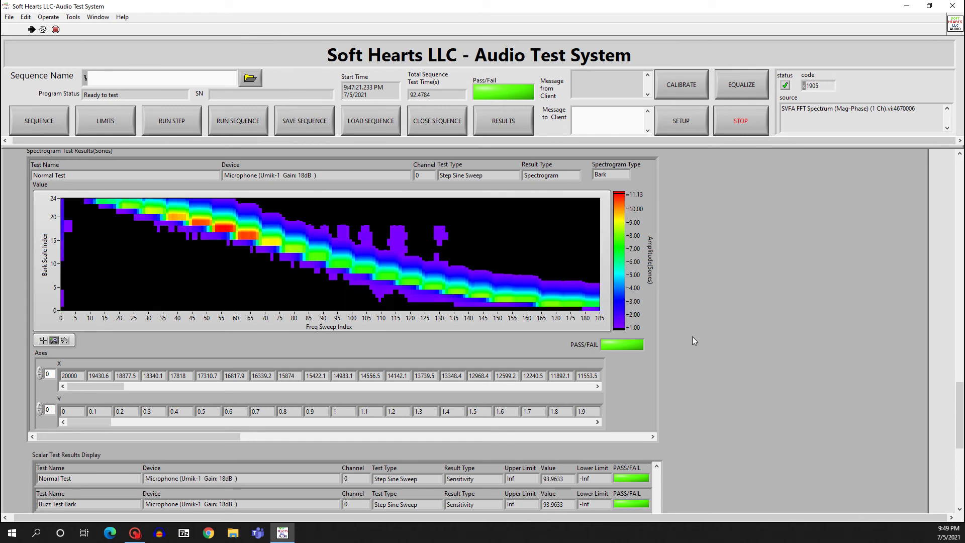
pyautogui.hotkey('ctrl', 'z')
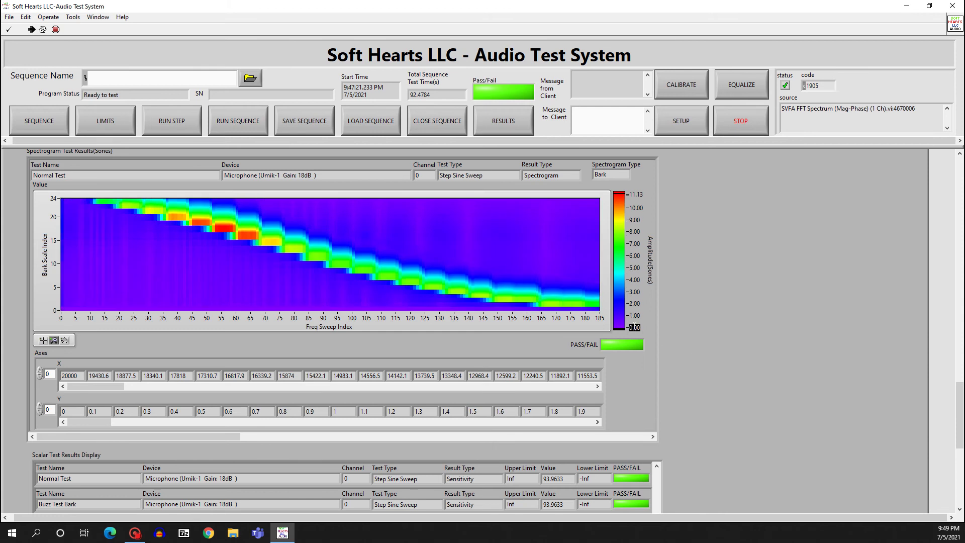
pyautogui.write('-1.1')
pyautogui.press('Return')
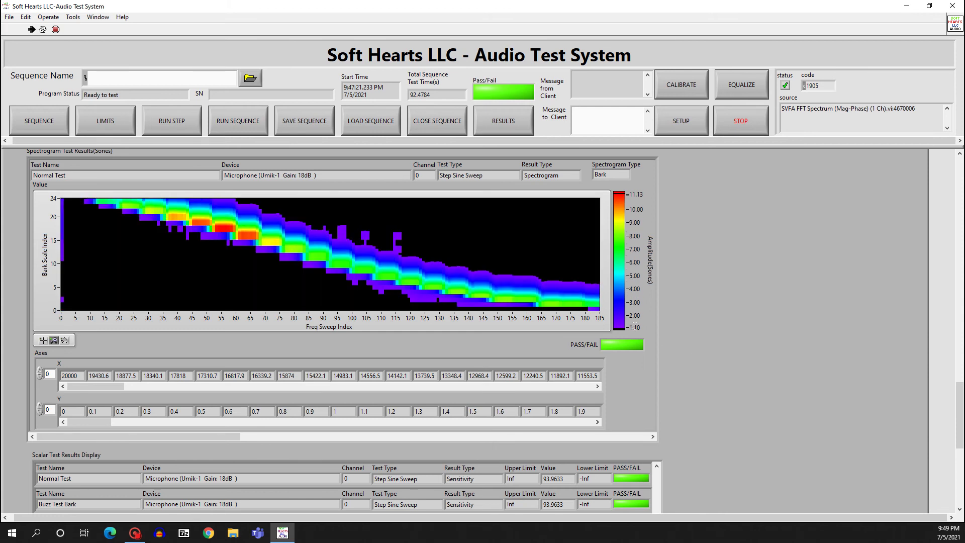
pyautogui.hotkey('ctrl', 'z')
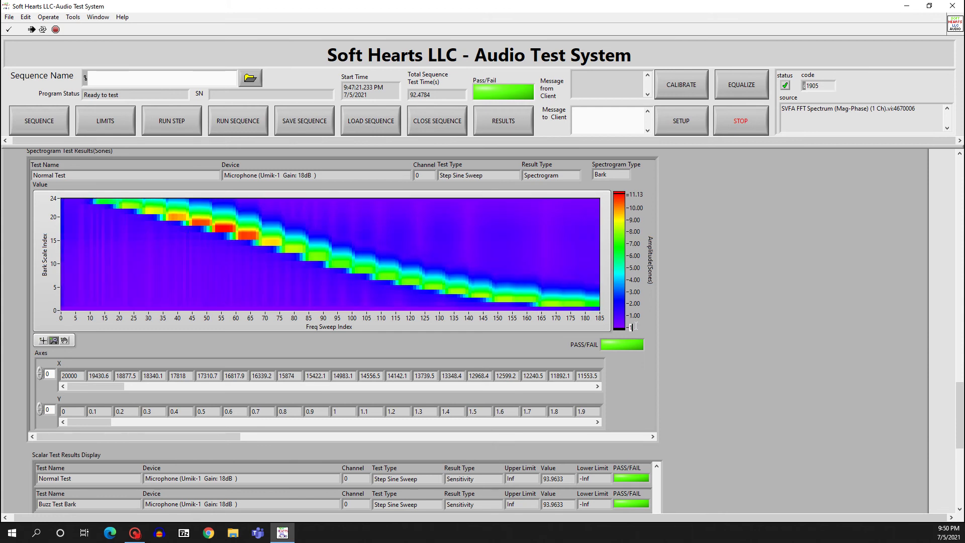
pyautogui.write('.2')
pyautogui.press('Return')
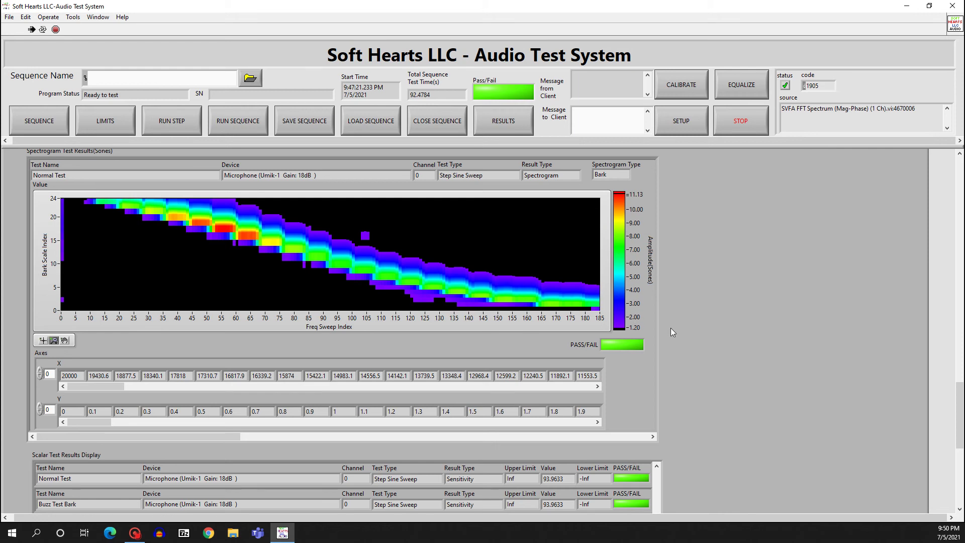
# Try -1.30, settle the colour-scale minimum at 1.4, then show the Buzz Test Bark spectrogram.
pyautogui.hotkey('ctrl', 'z')
pyautogui.write('-1.3')
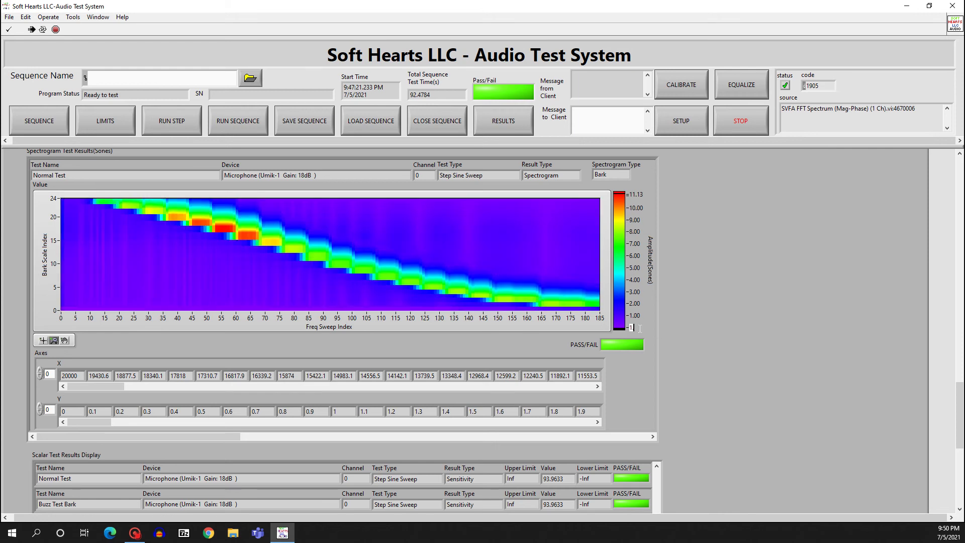
pyautogui.press('Return')
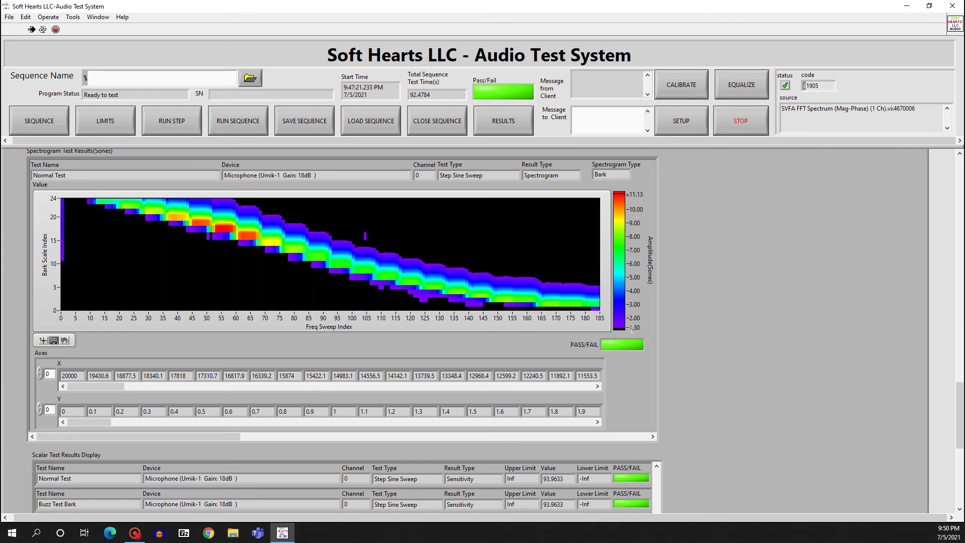
pyautogui.hotkey('ctrl', 'z')
pyautogui.write('1.4')
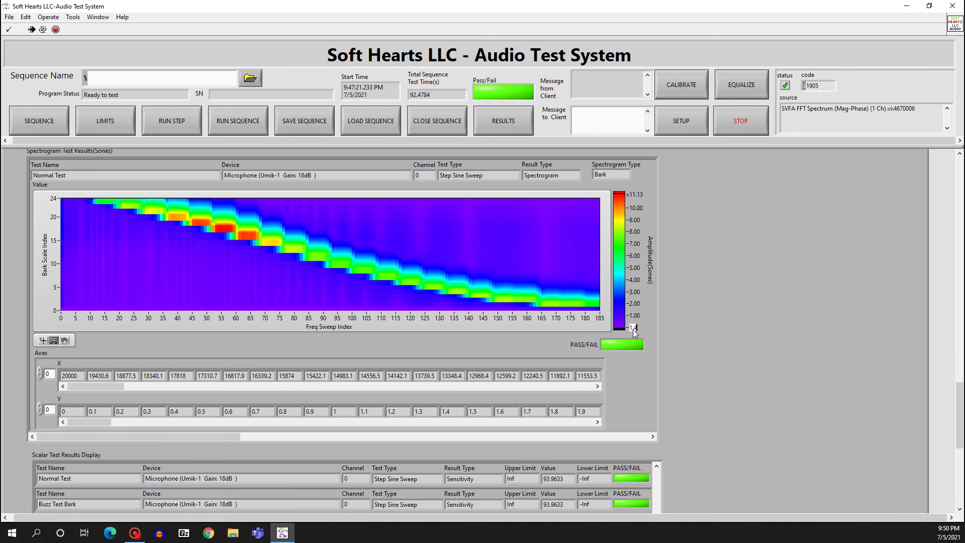
pyautogui.press('Return')
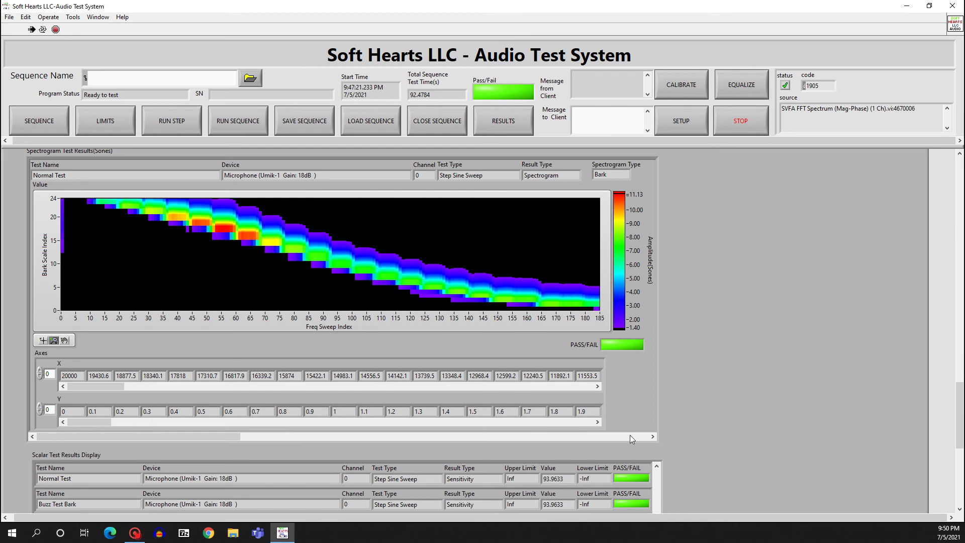
pyautogui.click(653, 437)
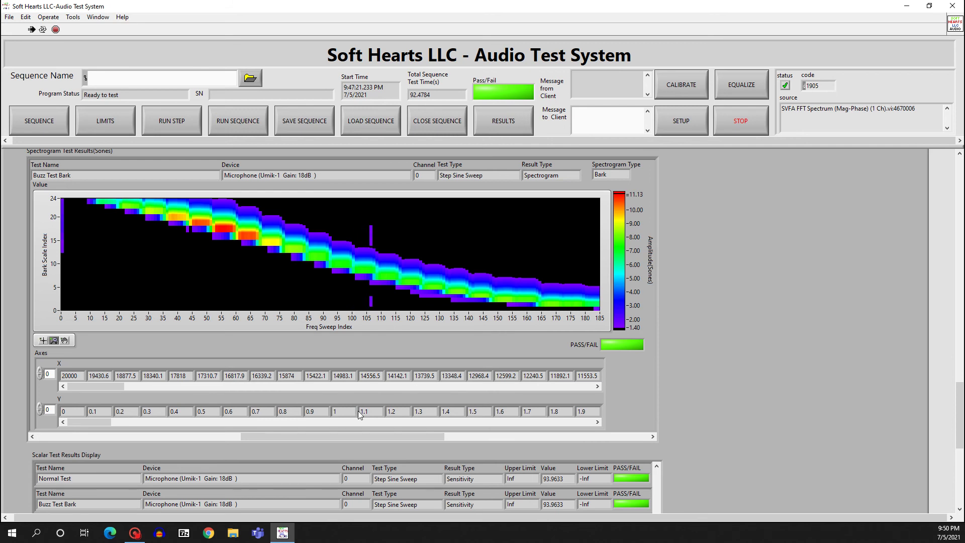
# Show the Buzz Test Hi Res spectrogram and try colour-scale minimums of 30 and 35.
pyautogui.click(653, 436)
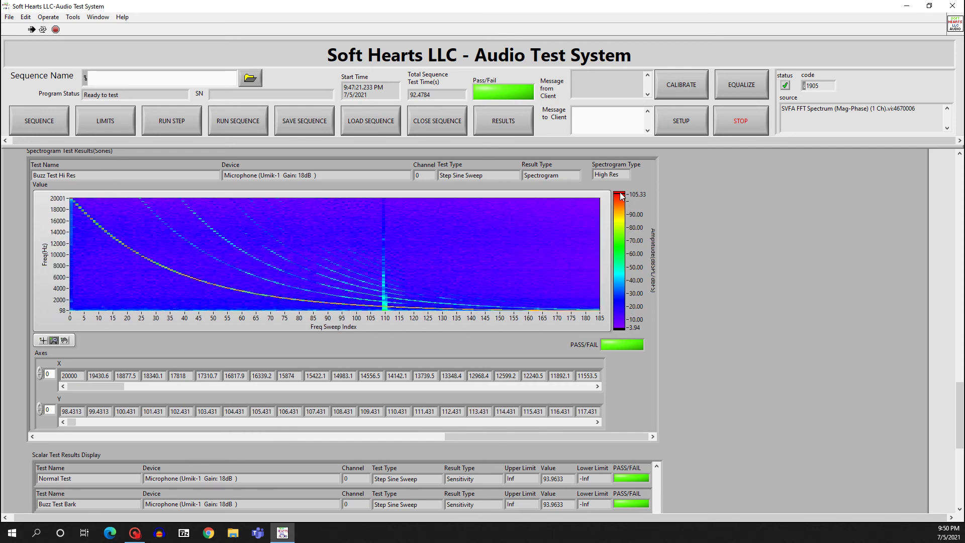
pyautogui.doubleClick(635, 328)
pyautogui.write('30')
pyautogui.press('Return')
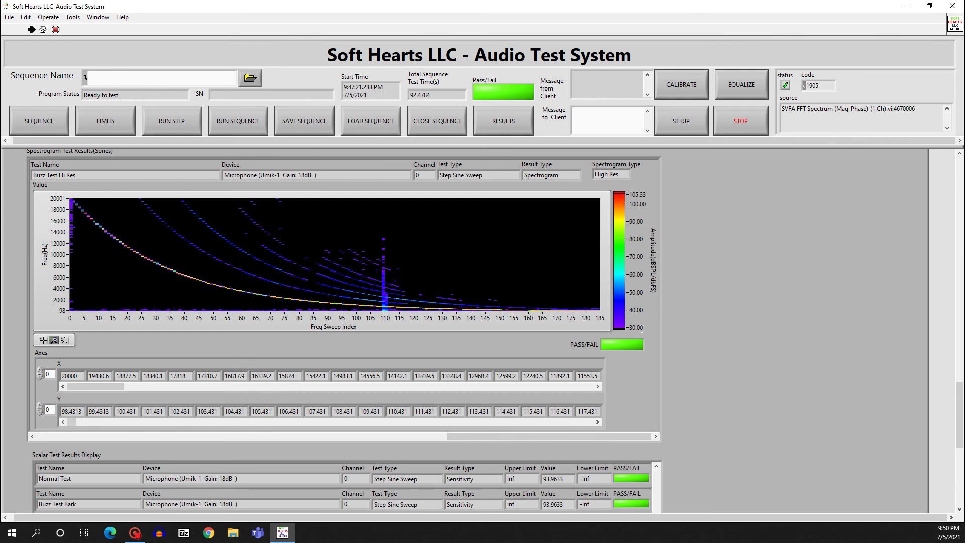
pyautogui.hotkey('ctrl', 'z')
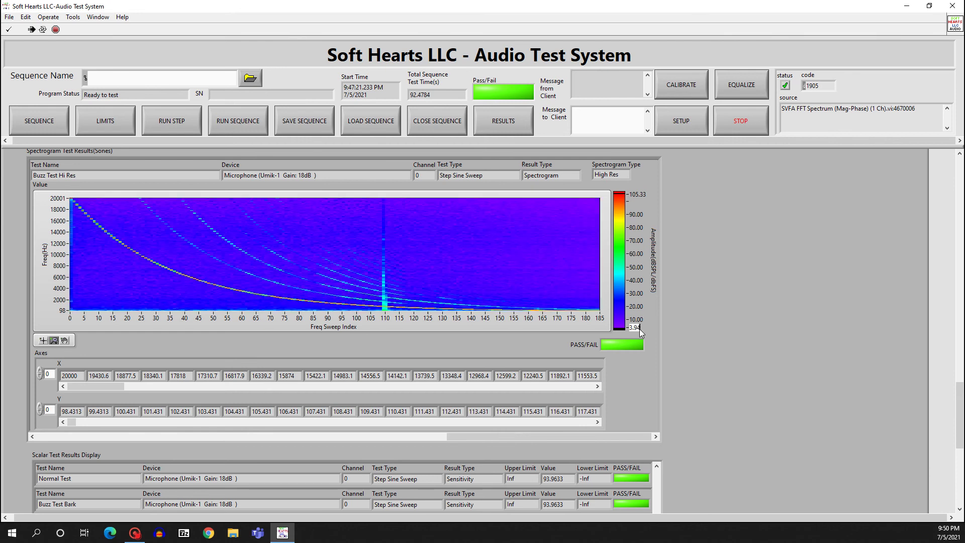
pyautogui.doubleClick(635, 327)
pyautogui.write('35')
pyautogui.press('Return')
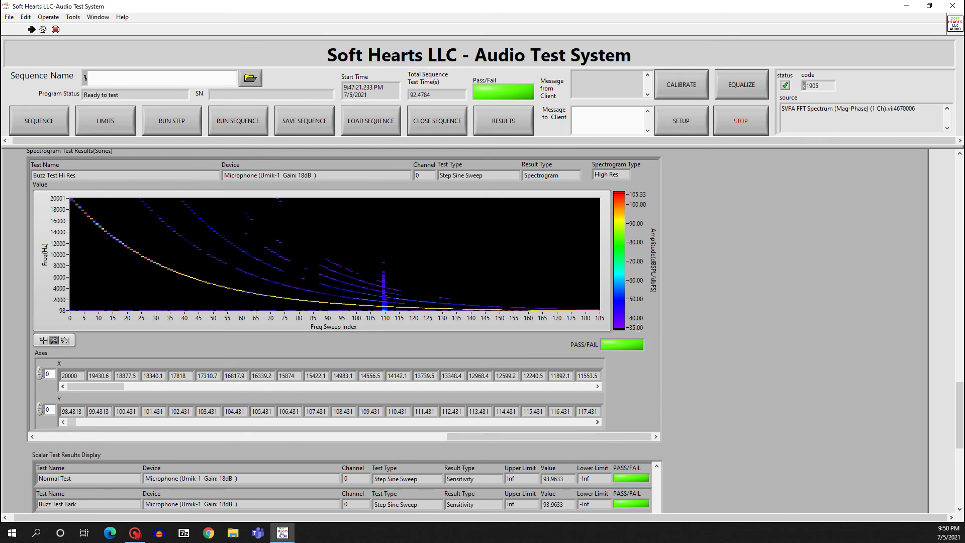
# Try minimums of 40 and 50, undoing each, then apply 35 as the colour-scale minimum.
pyautogui.hotkey('ctrl', 'z')
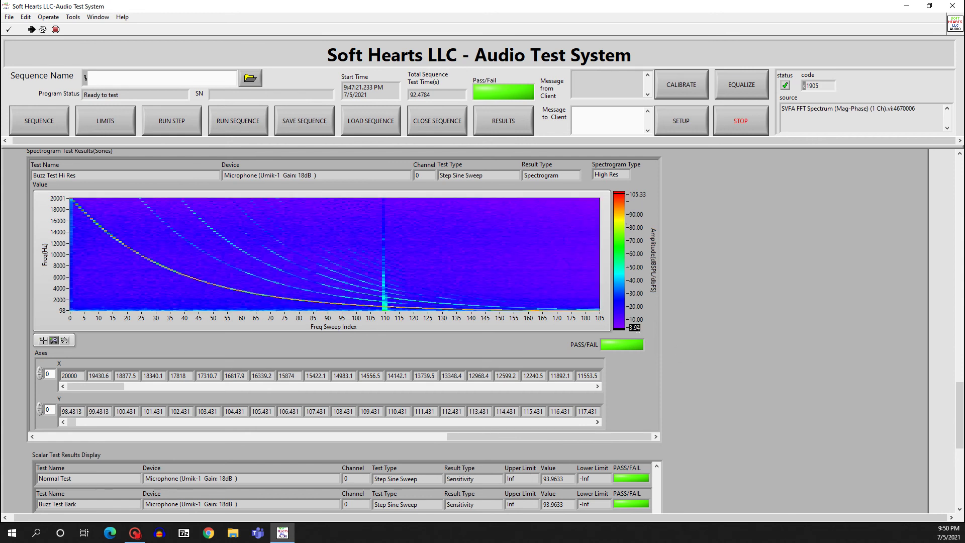
pyautogui.write('40')
pyautogui.press('Return')
pyautogui.hotkey('ctrl', 'z')
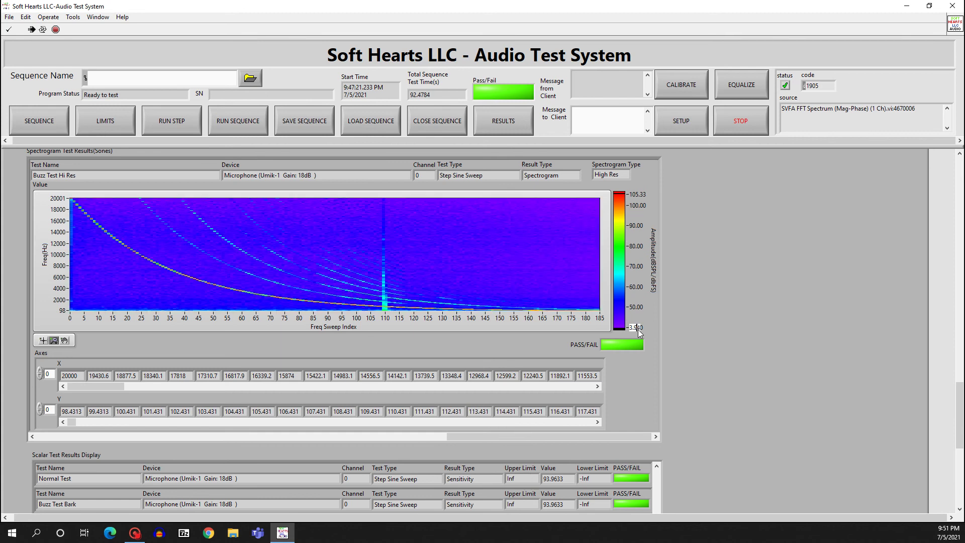
pyautogui.write('50')
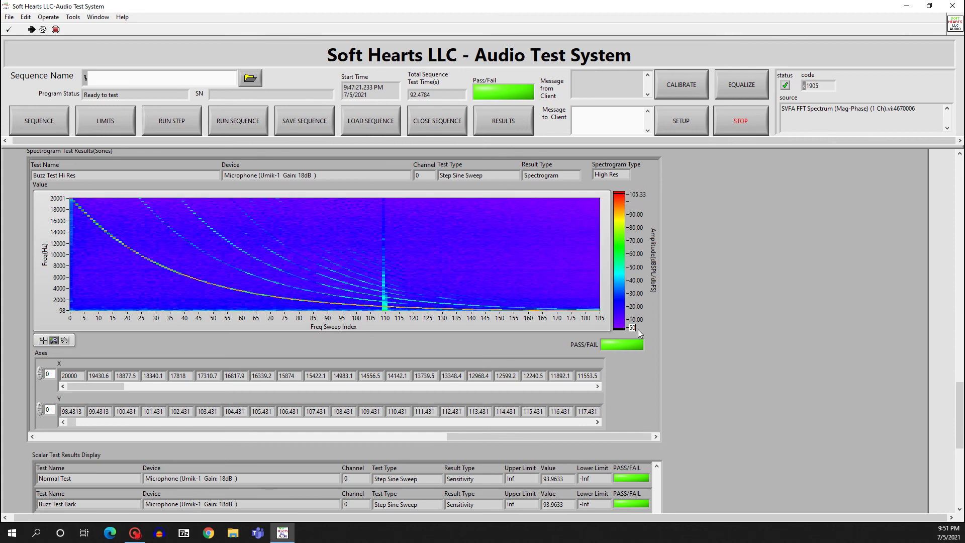
pyautogui.press('Return')
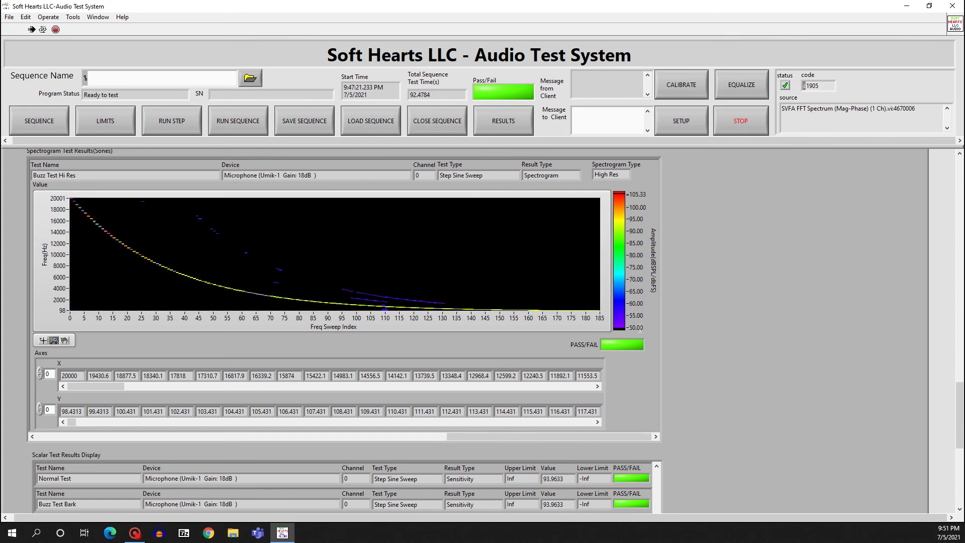
pyautogui.hotkey('ctrl', 'z')
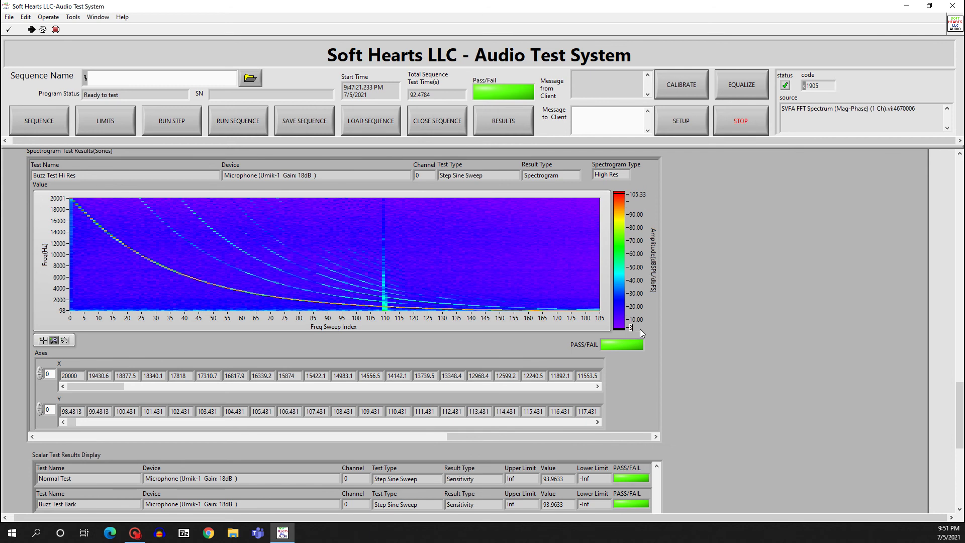
pyautogui.press('Return')
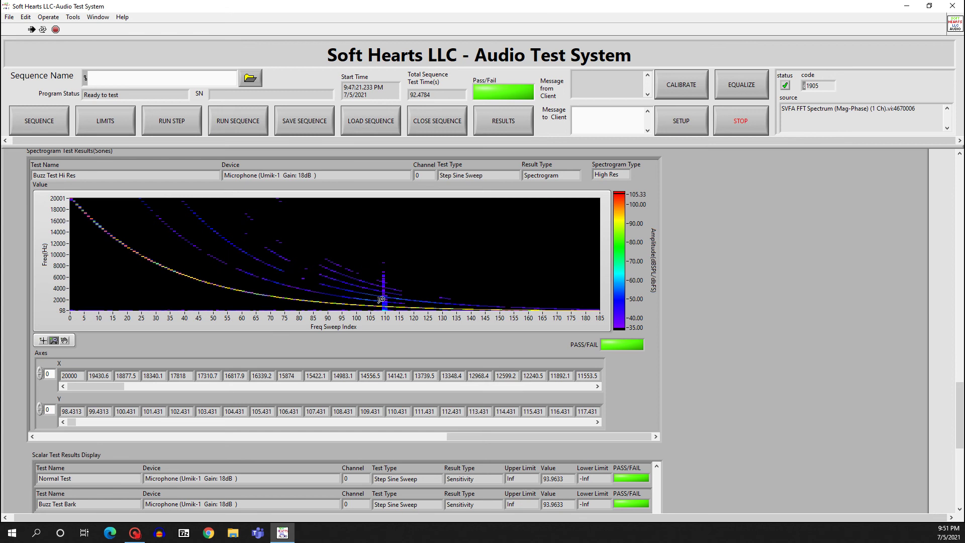
# Bring up the Spectrogram Test Limits and begin editing the Limit+/- and Noise Floor values.
pyautogui.click(120, 116)
pyautogui.scroll(-5, 492, 396)
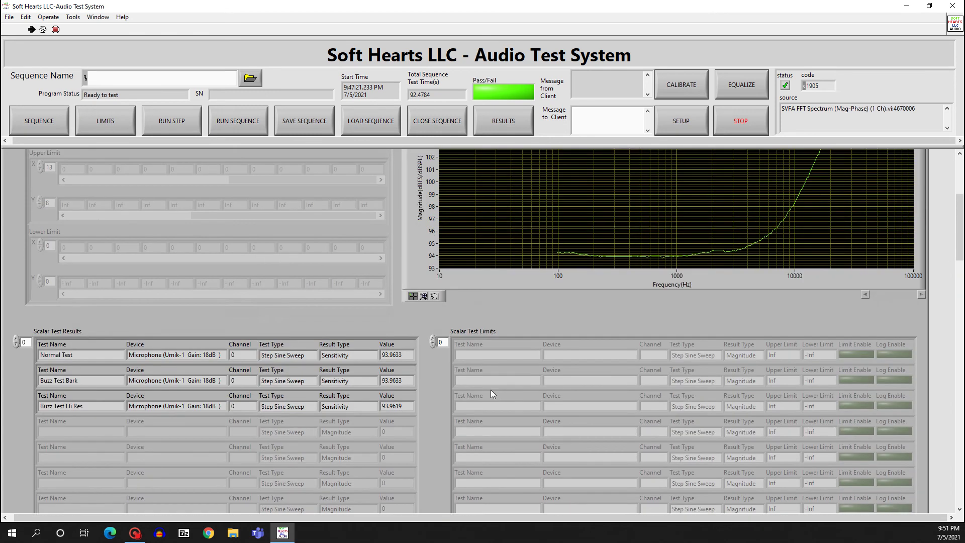
pyautogui.scroll(-15, 491, 391)
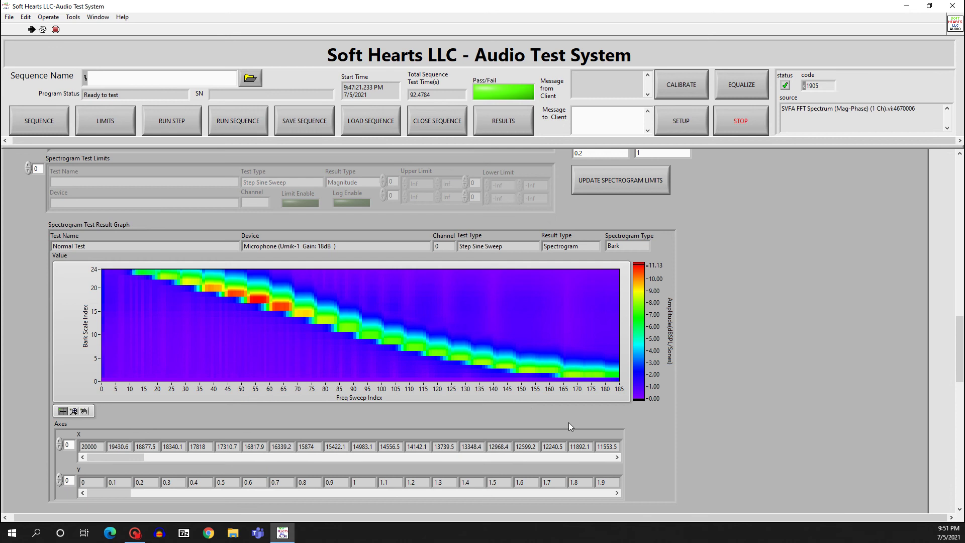
pyautogui.scroll(-3, 569, 422)
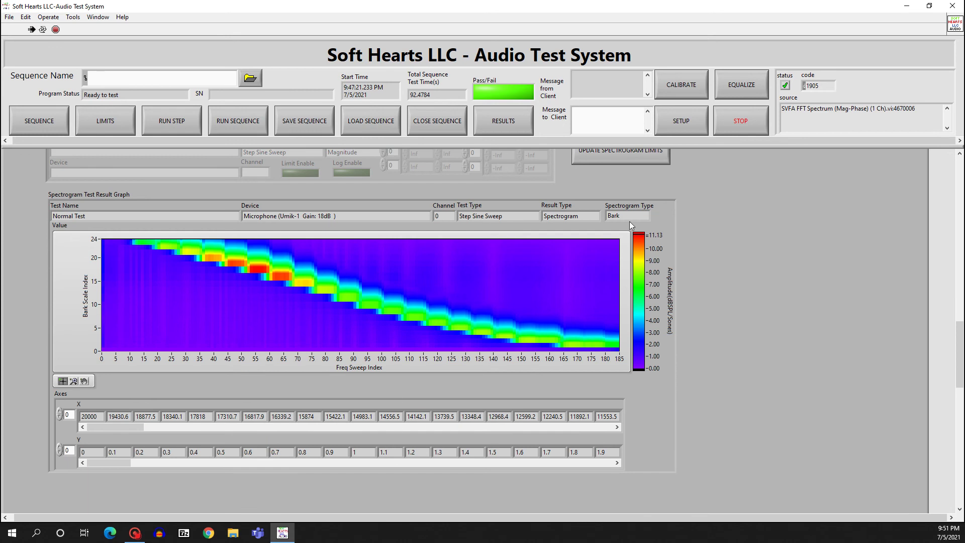
pyautogui.scroll(3, 716, 257)
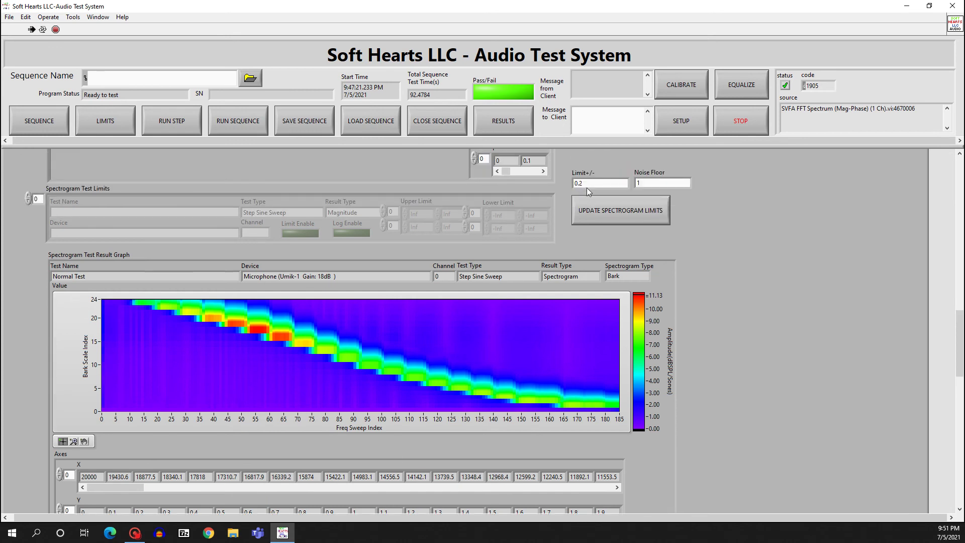
pyautogui.doubleClick(593, 182)
pyautogui.write('2')
pyautogui.press('Tab')
pyautogui.click(656, 182)
# Back in the spectrogram limits, set Noise Floor to 1.5 and Limit+/- to 0.5.
pyautogui.click(510, 132)
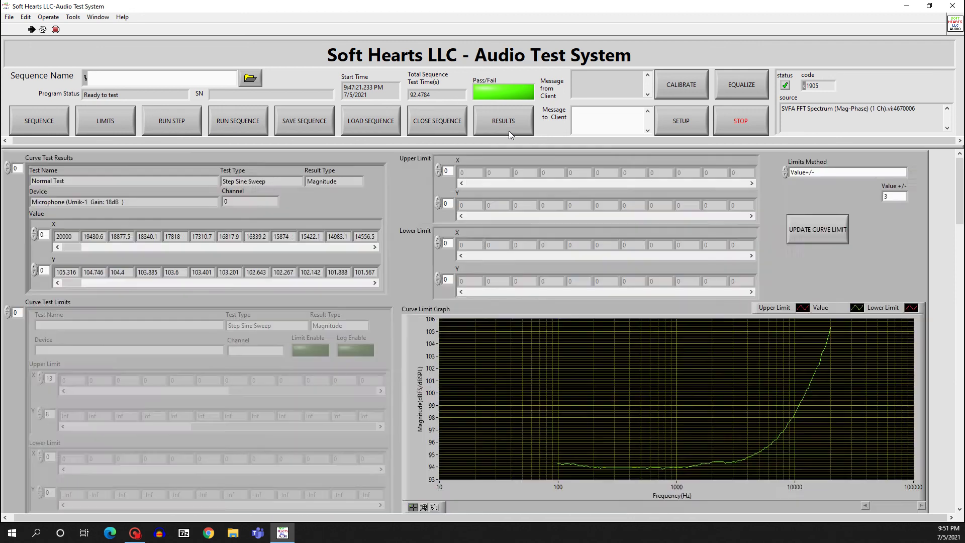
pyautogui.click(41, 118)
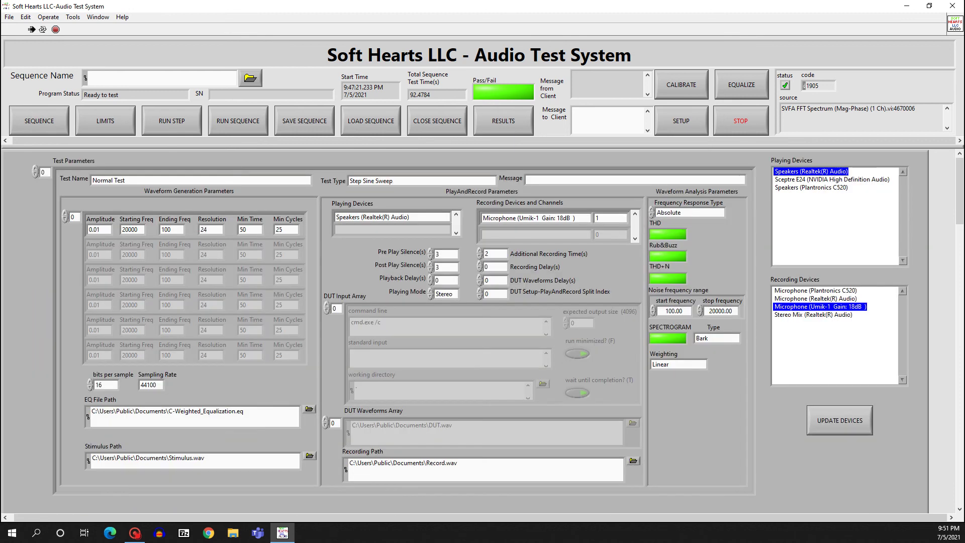
pyautogui.click(115, 124)
pyautogui.scroll(-20, 739, 374)
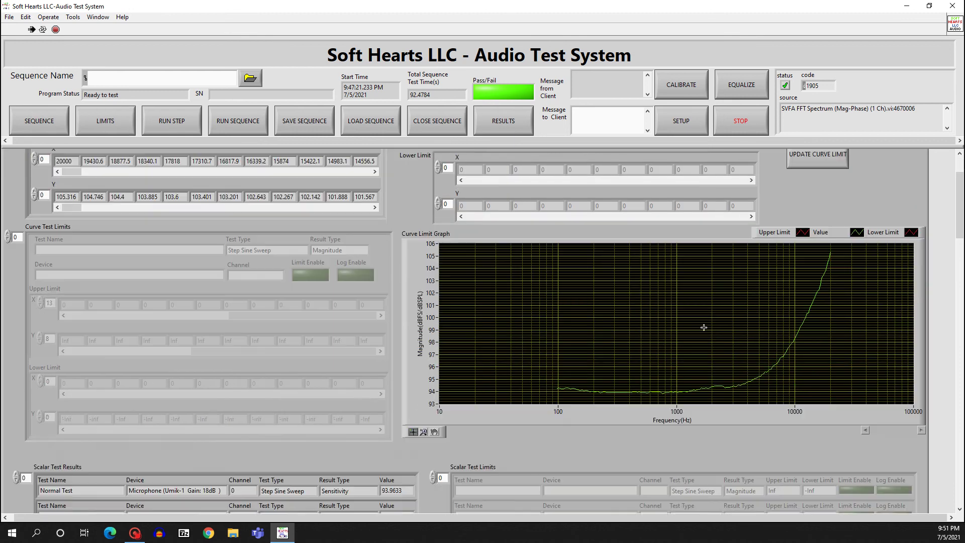
pyautogui.scroll(-5, 641, 314)
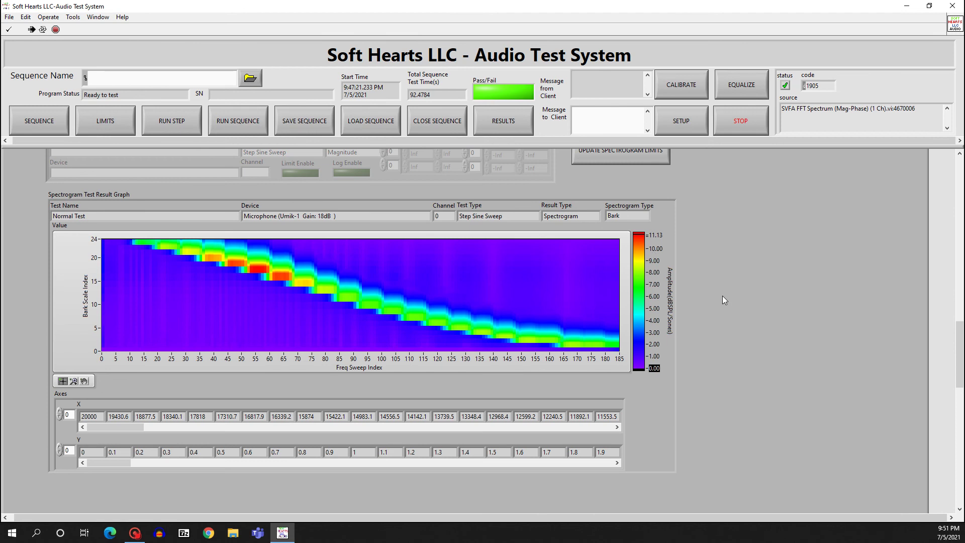
pyautogui.scroll(3, 741, 300)
pyautogui.click(662, 183)
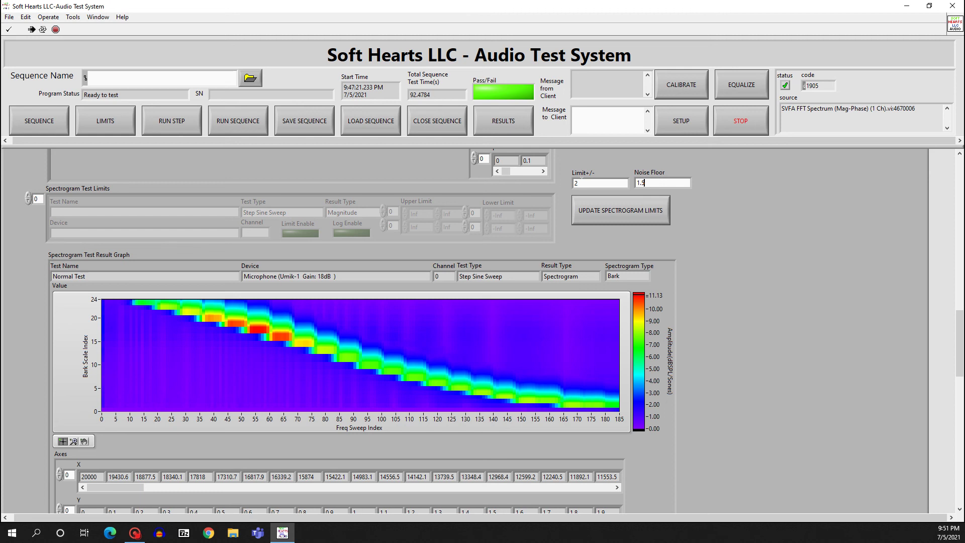
pyautogui.doubleClick(582, 182)
pyautogui.write('0.2')
pyautogui.press('BackSpace')
pyautogui.write('5')
# Generate the Normal Test spectrogram limits and turn on Log Enable.
pyautogui.click(624, 214)
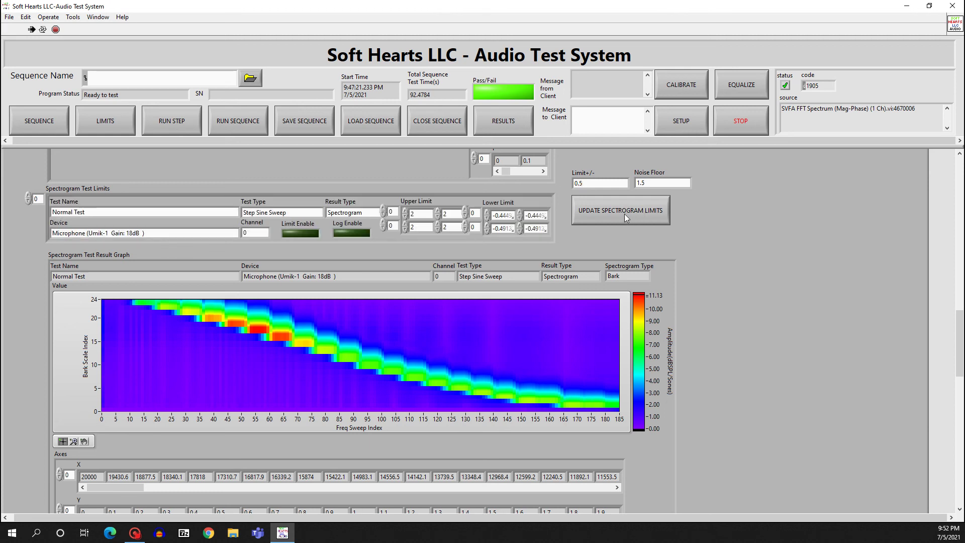
pyautogui.click(358, 233)
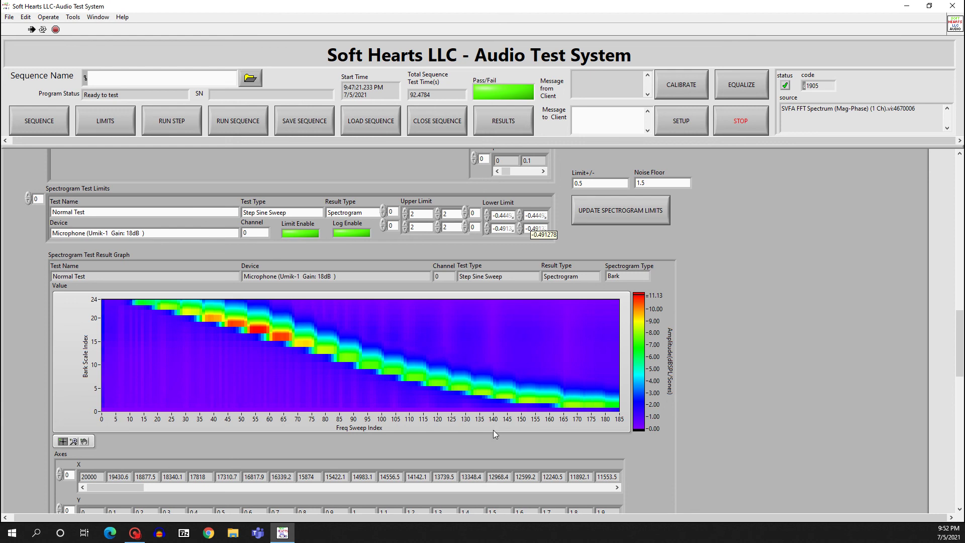
pyautogui.scroll(-3, 499, 386)
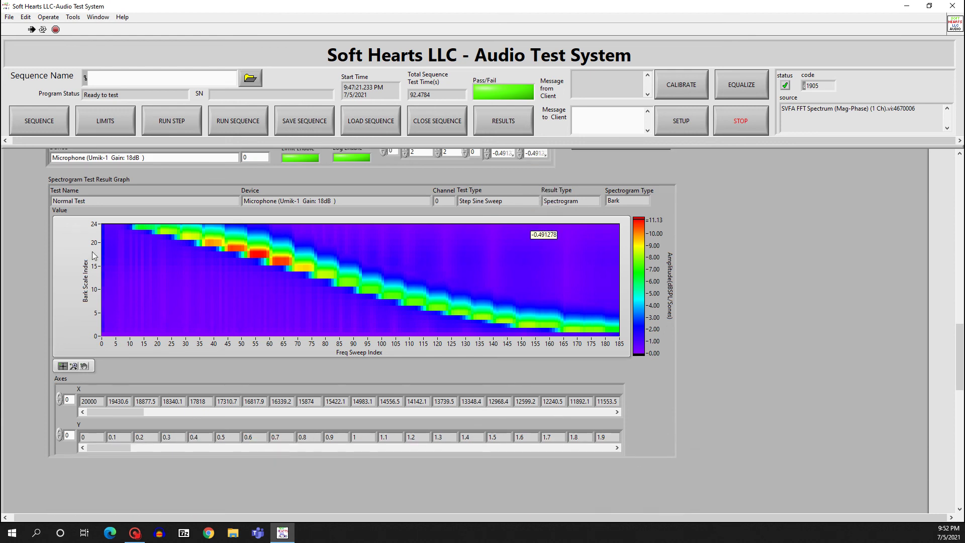
pyautogui.scroll(1, 93, 258)
# Generate spectrogram limits for Buzz Test Bark, then step the index to Buzz Test Hi Res.
pyautogui.click(28, 152)
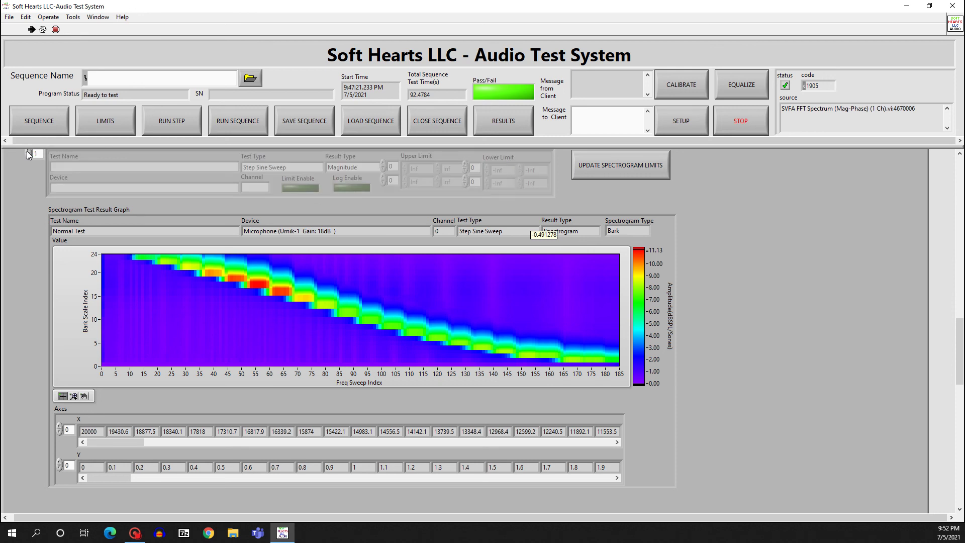
pyautogui.click(652, 171)
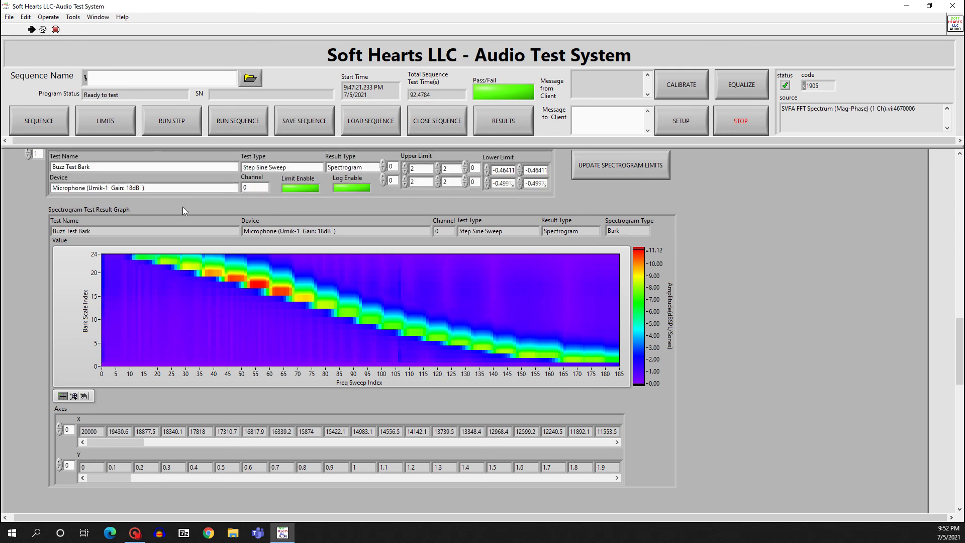
pyautogui.click(28, 152)
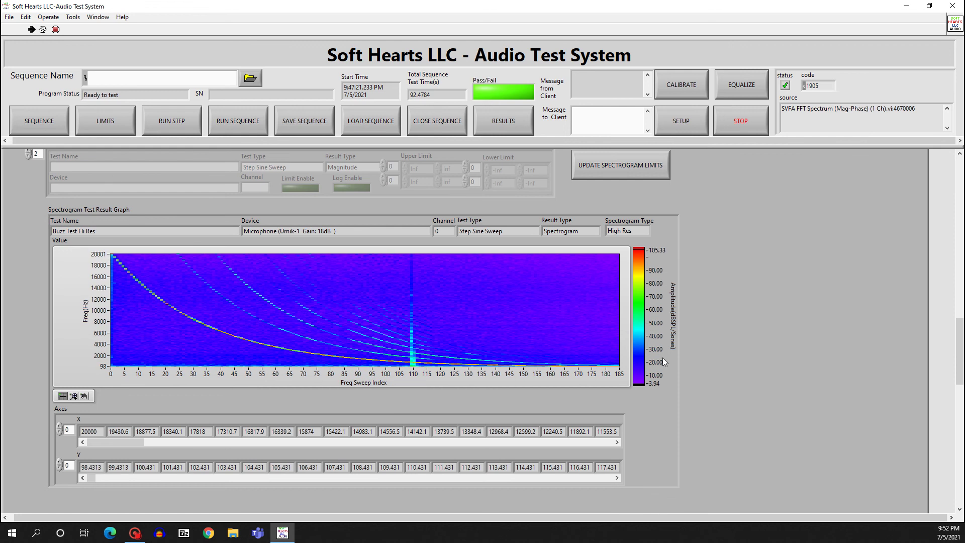
# Enter Noise Floor 35 and Limit+/- 10, then generate the Buzz Test Hi Res spectrogram limits.
pyautogui.doubleClick(655, 383)
pyautogui.scroll(2, 696, 274)
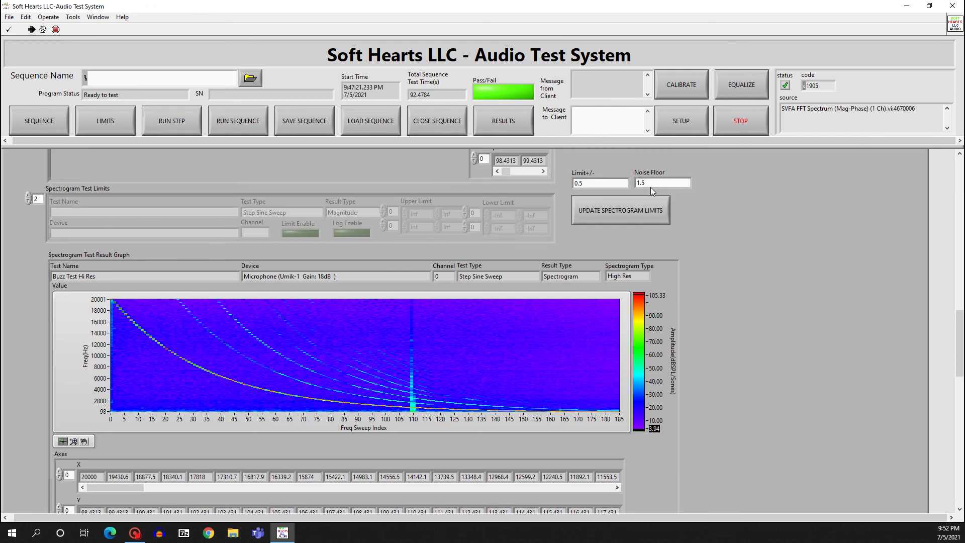
pyautogui.doubleClick(652, 183)
pyautogui.write('35')
pyautogui.click(720, 194)
pyautogui.doubleClick(582, 183)
pyautogui.write('10')
pyautogui.click(624, 211)
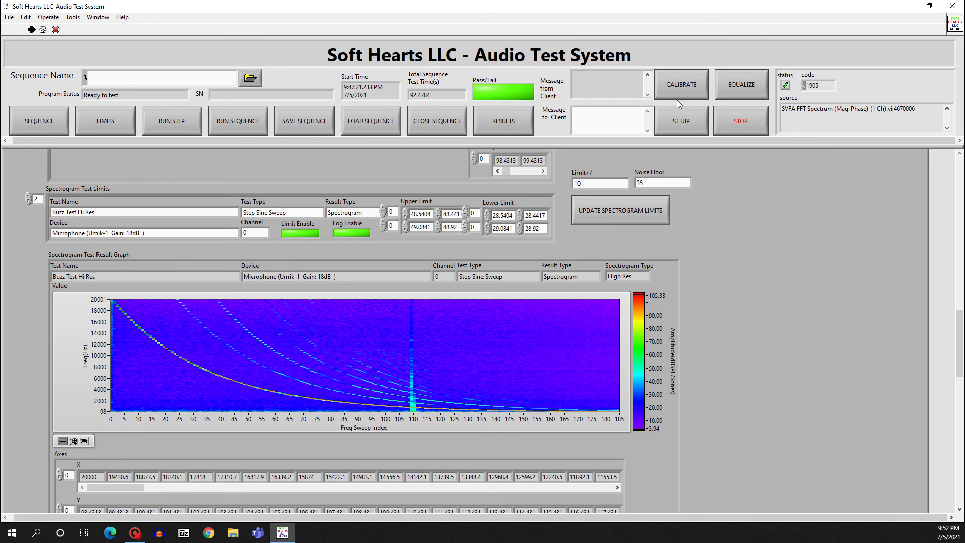
# Return to the results view and scroll down to the passing Buzz Test Hi Res spectrogram graph.
pyautogui.click(521, 121)
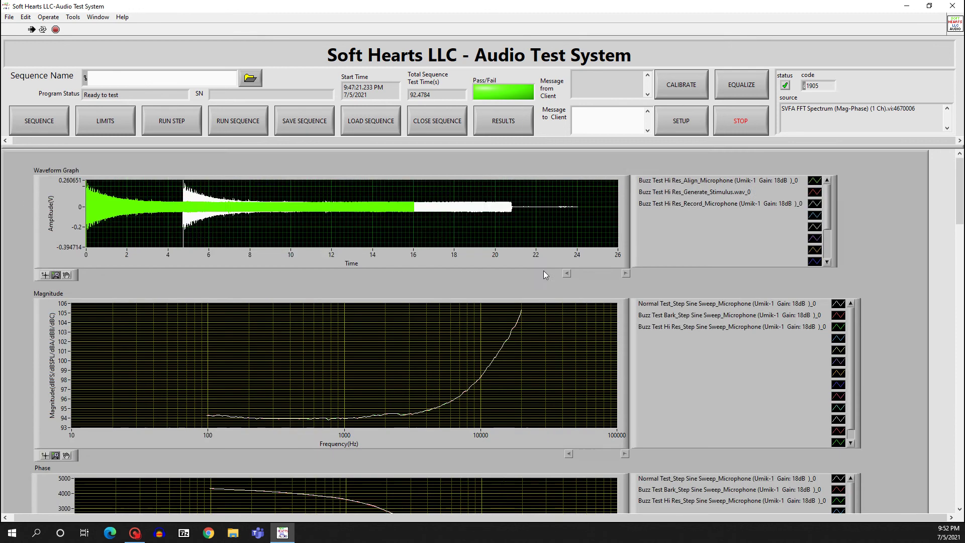
pyautogui.scroll(-10, 501, 302)
pyautogui.scroll(-10, 500, 300)
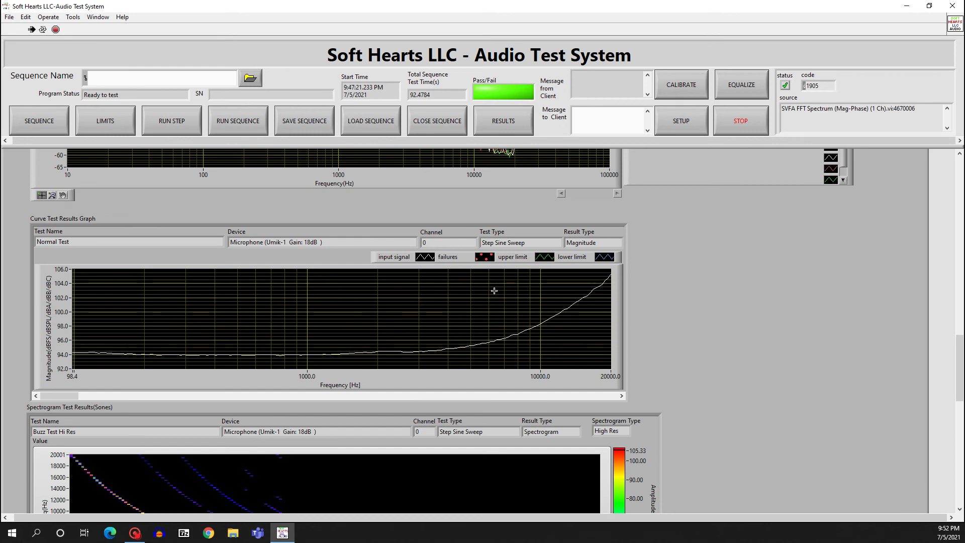
pyautogui.scroll(-1, 495, 298)
pyautogui.scroll(-3, 388, 308)
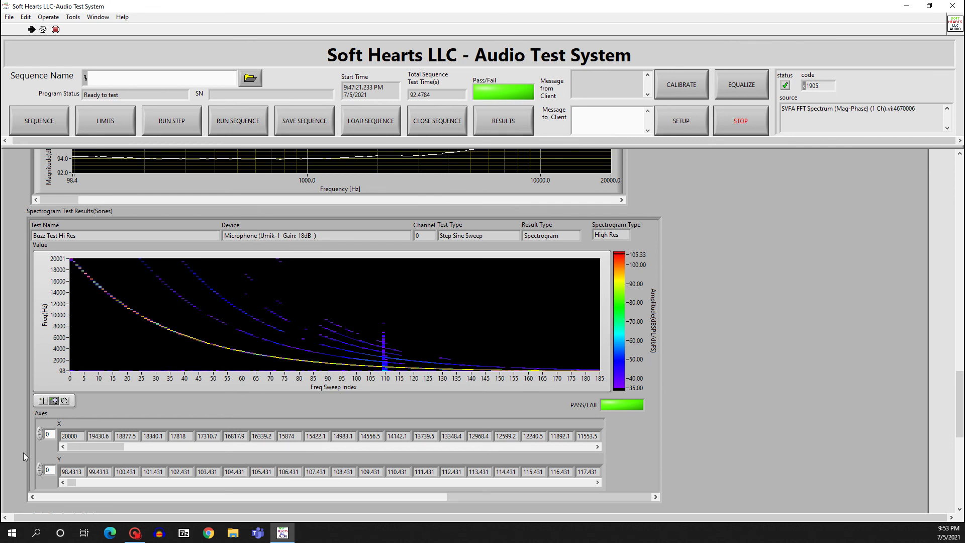
# Show the Buzz Test Bark spectrogram and set its colour-scale minimum to 1.3.
pyautogui.click(34, 499)
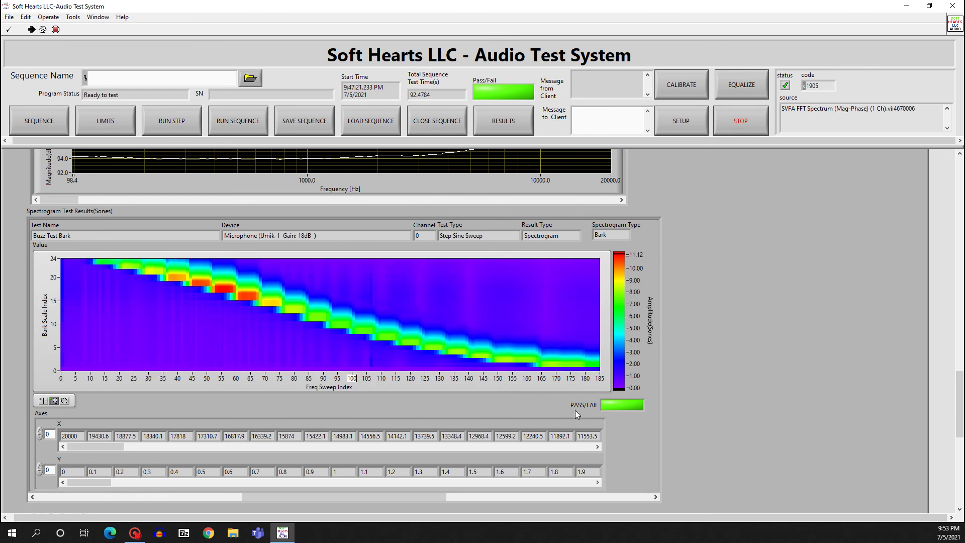
pyautogui.doubleClick(635, 388)
pyautogui.write('1.3')
pyautogui.press('Return')
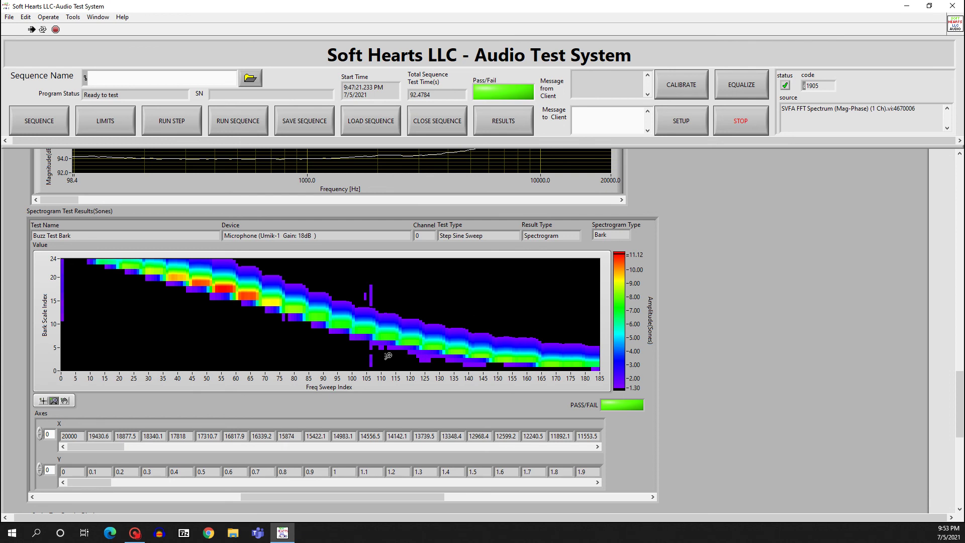
# Show the Buzz Test Hi Res spectrogram and raise its colour-scale minimum to 35.
pyautogui.click(654, 497)
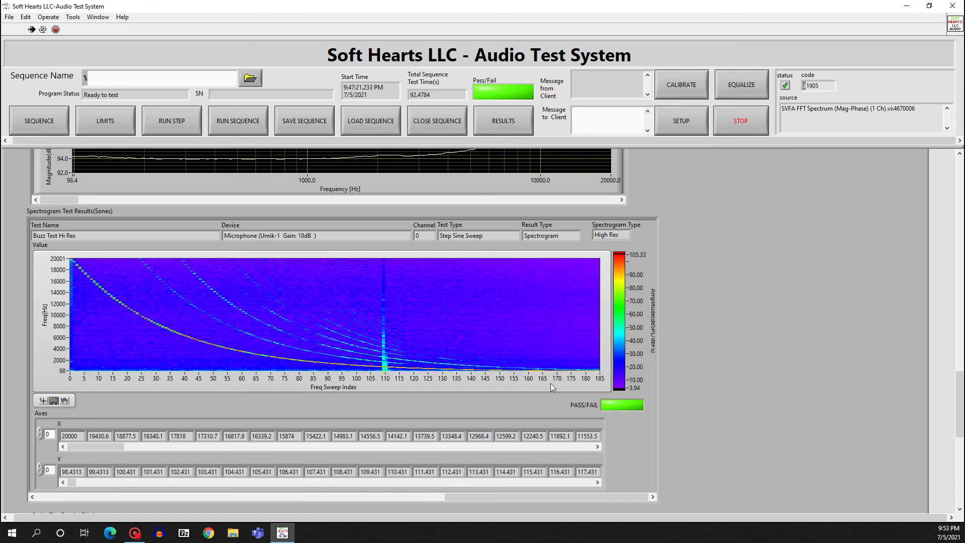
pyautogui.doubleClick(636, 387)
pyautogui.write('35')
pyautogui.press('Return')
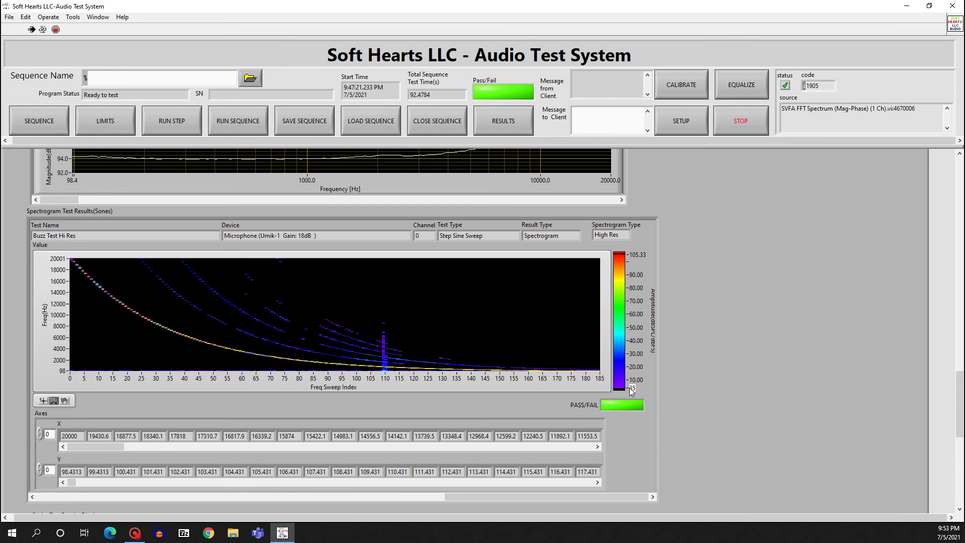